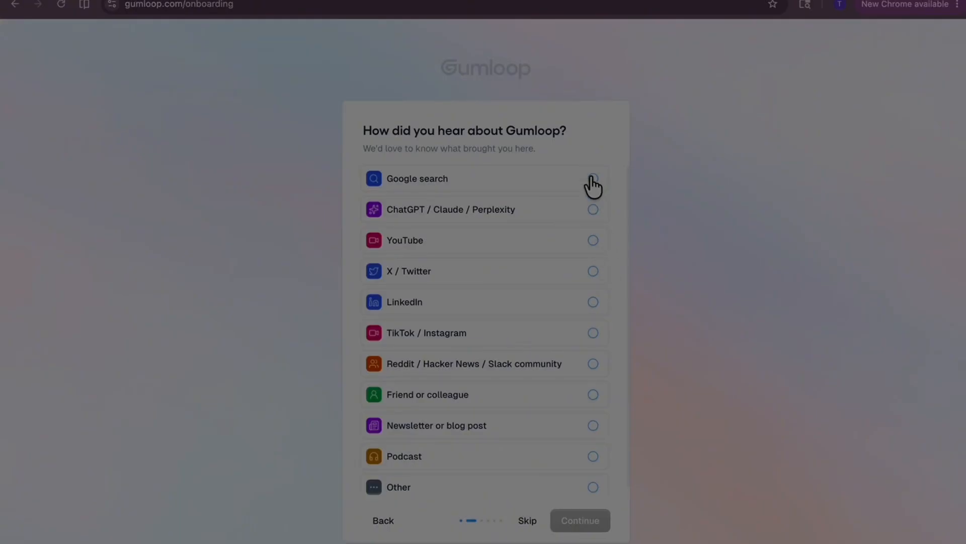
- Answer the onboarding questions with Google search as the referral source and Operations as the role
click(593, 179)
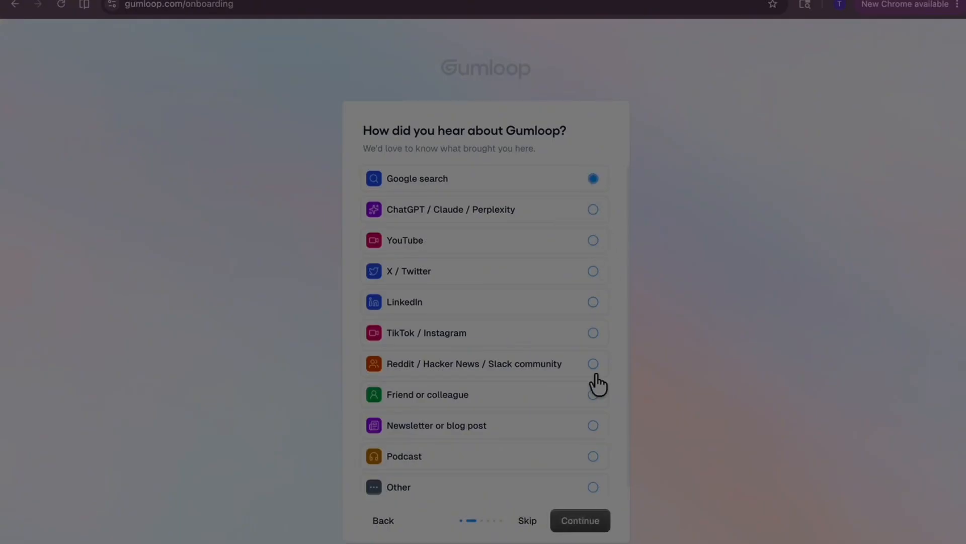
click(586, 521)
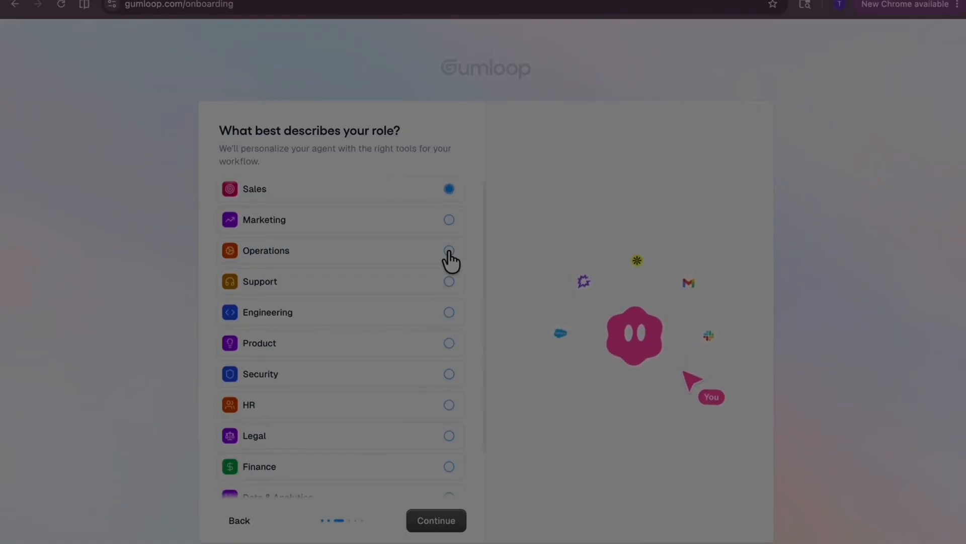
scroll(395, 276, down, 2)
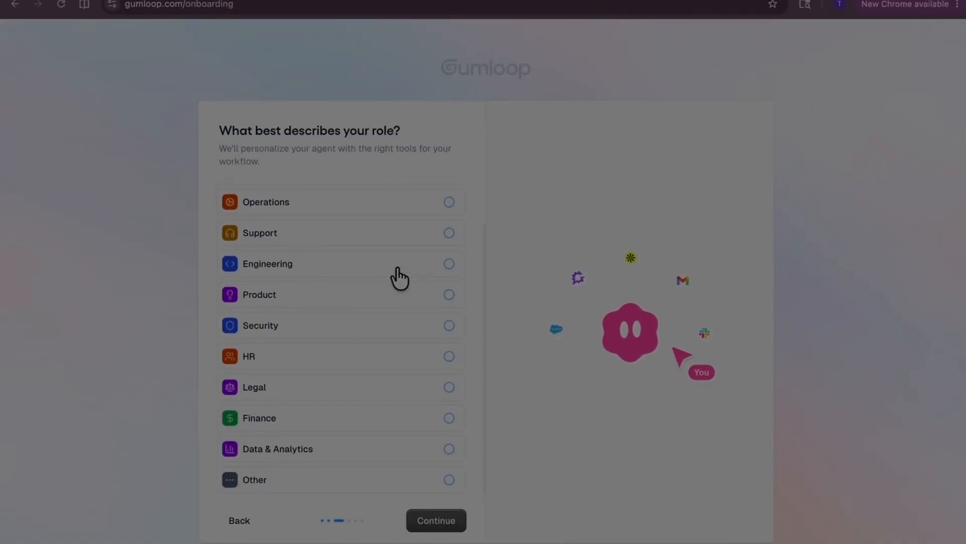
scroll(399, 278, up, 2)
click(449, 253)
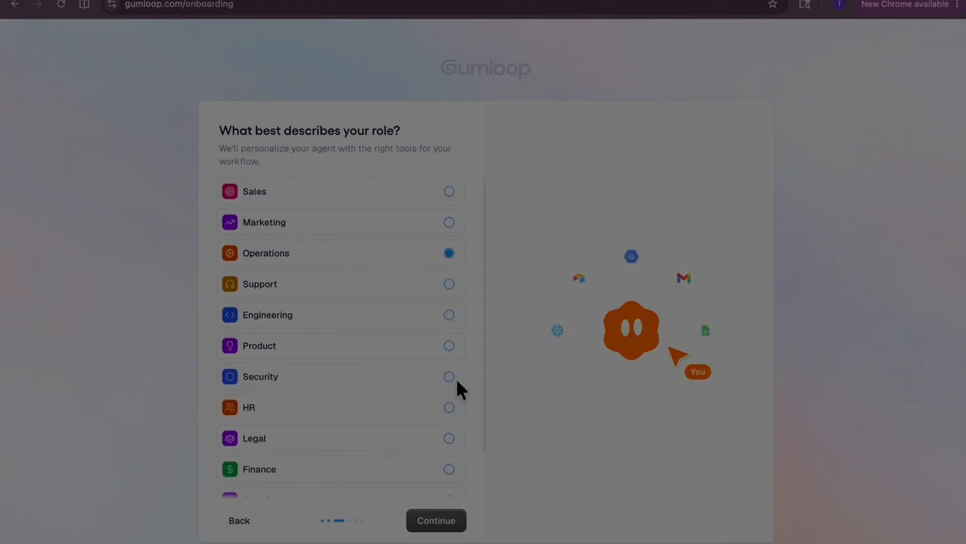
click(443, 526)
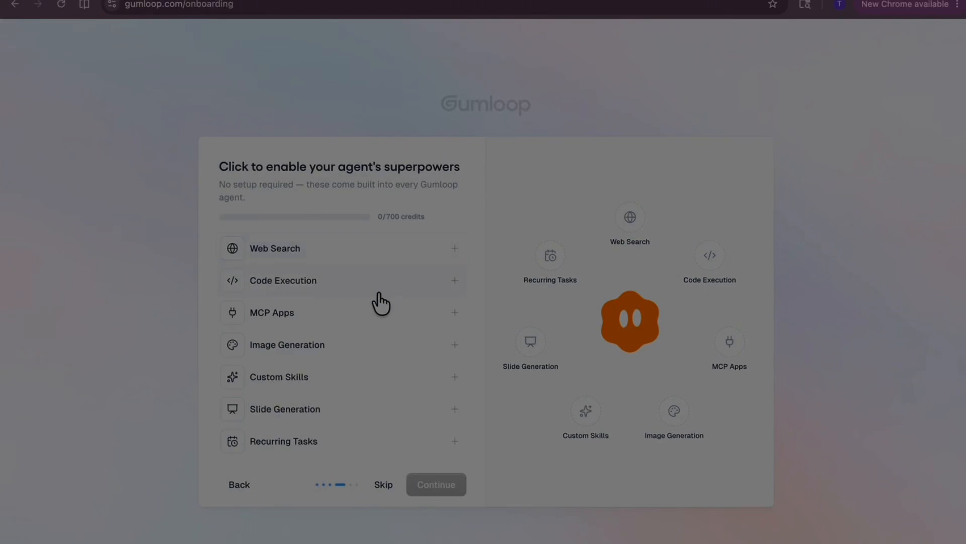
- Enable the MCP Apps superpower for the agent and skip the rest of that onboarding page
click(405, 313)
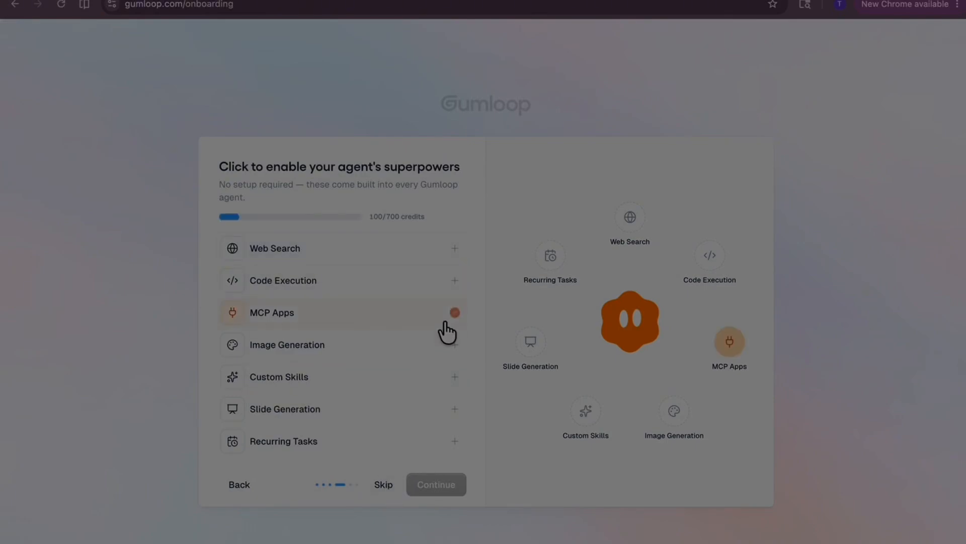
click(383, 485)
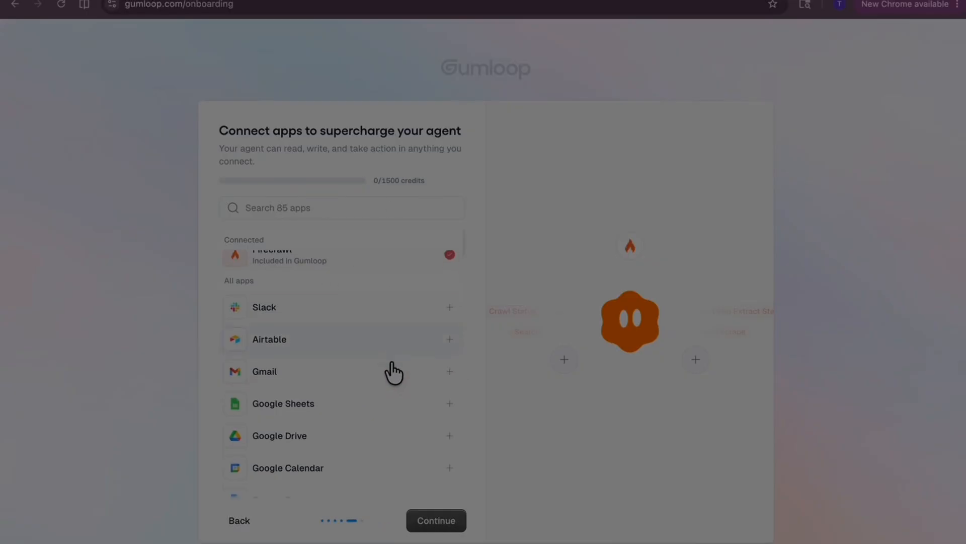
- Connect Gmail to the agent by signing in with the main Google account and granting Gumloop access
click(451, 382)
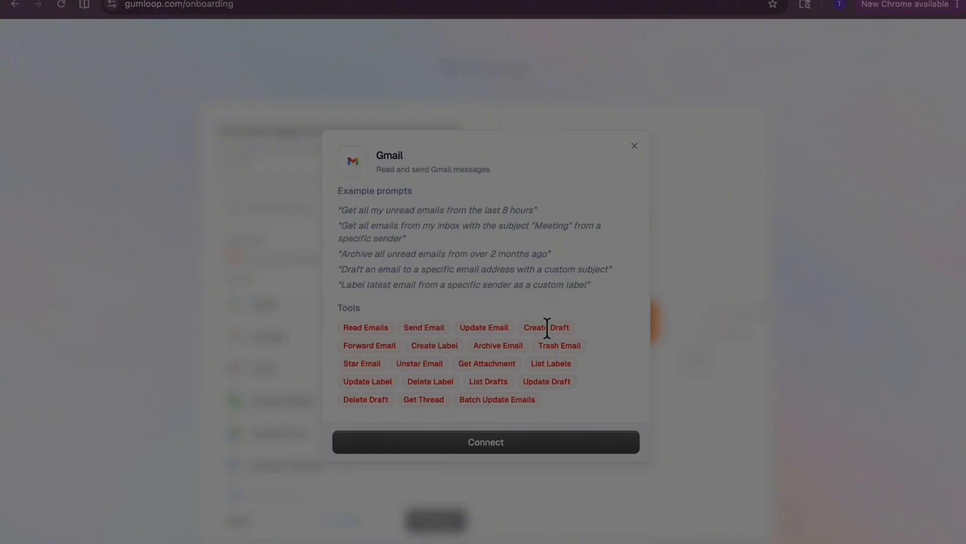
click(535, 445)
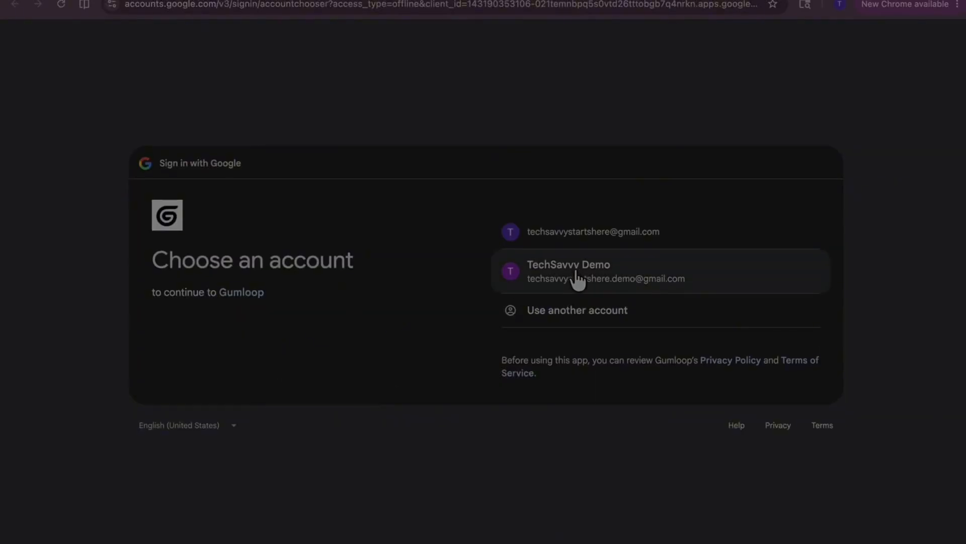
click(539, 237)
click(769, 380)
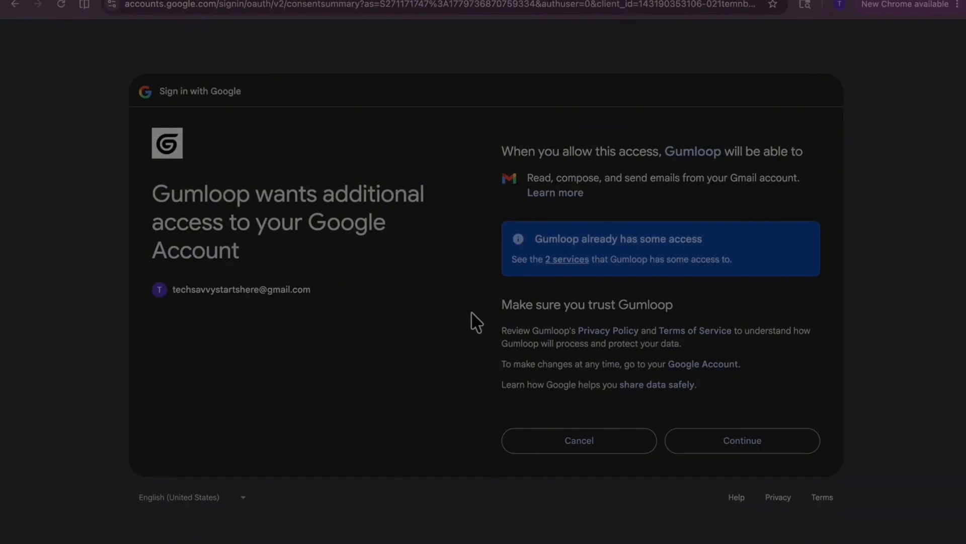
click(744, 441)
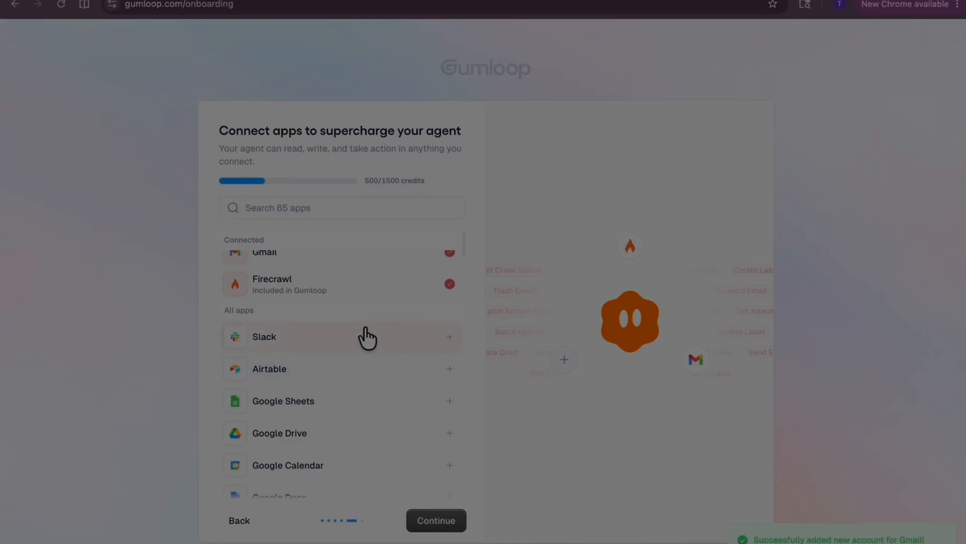
- Connect Google Calendar to the agent with the same Google account and approve the requested access
scroll(366, 332, down, 2)
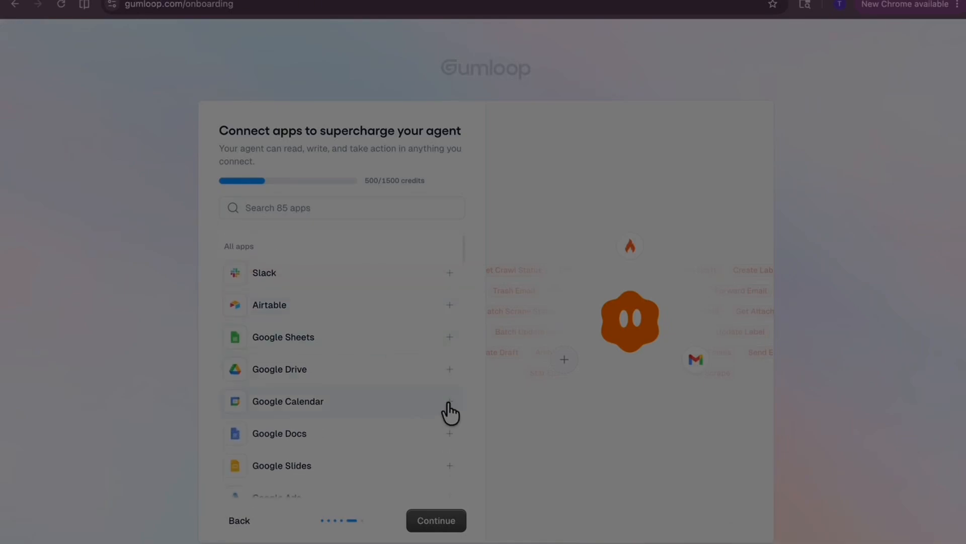
click(446, 401)
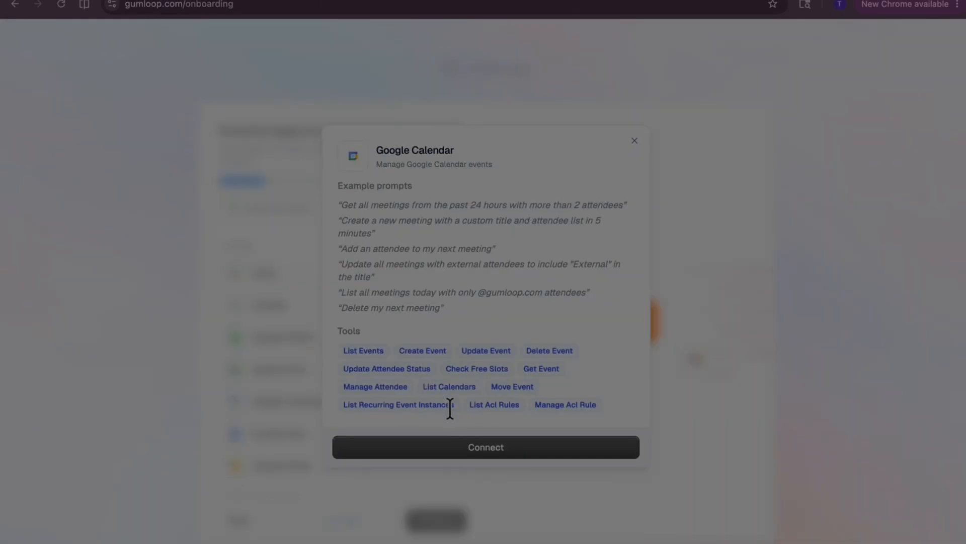
click(488, 446)
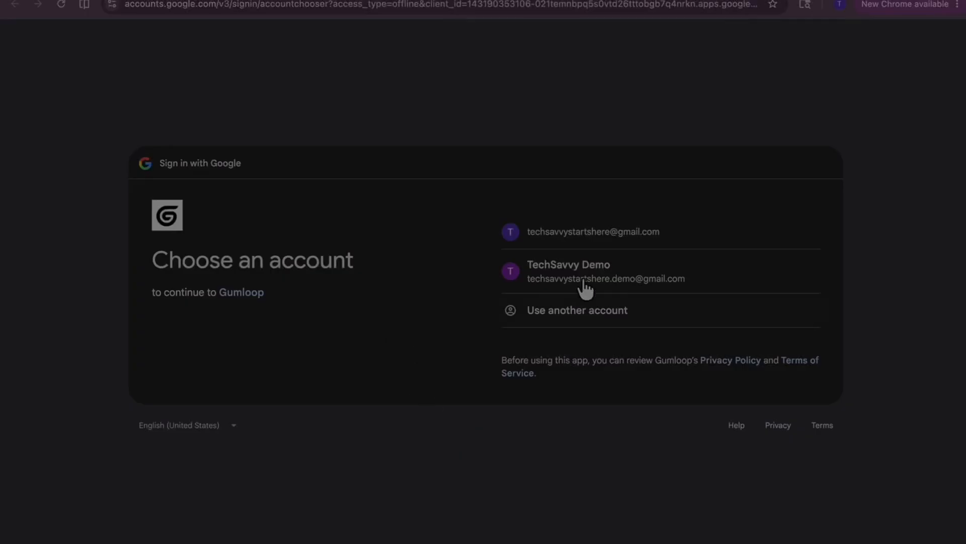
click(557, 233)
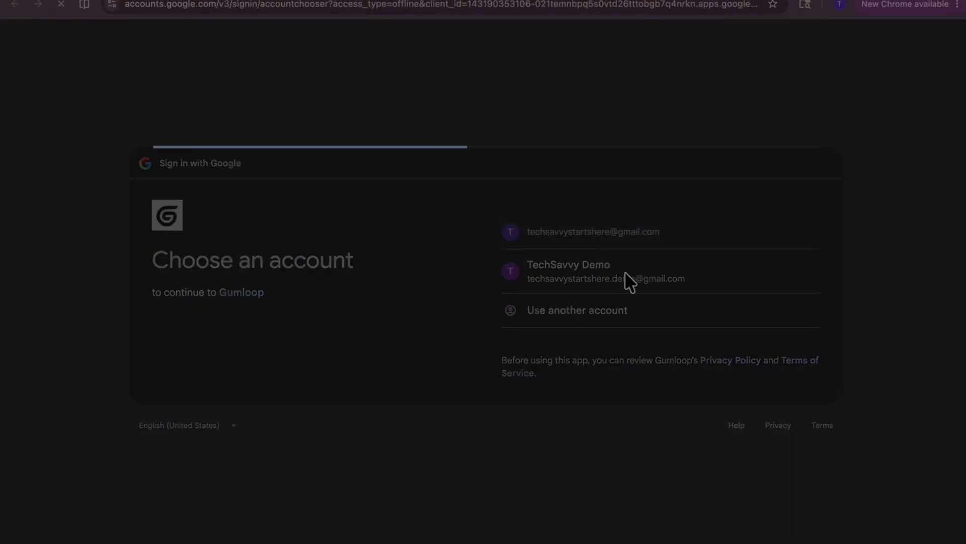
click(754, 374)
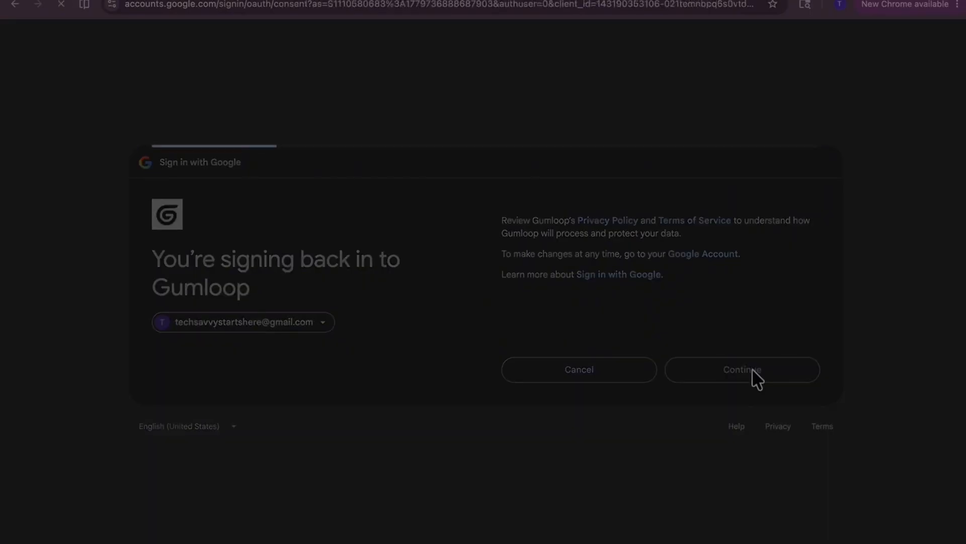
click(733, 441)
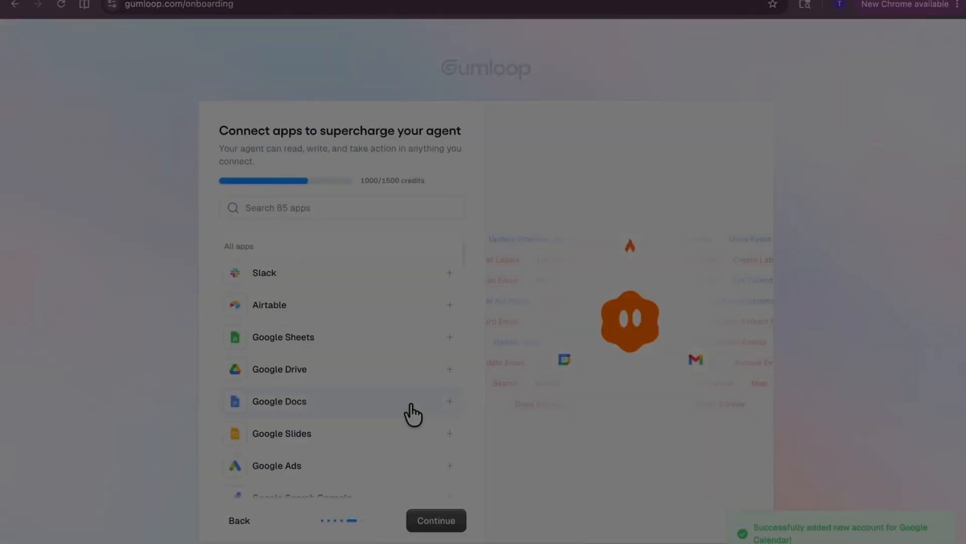
- Proceed with the connected apps and skip the Slack connection to finish creating the agent
scroll(412, 413, down, 1)
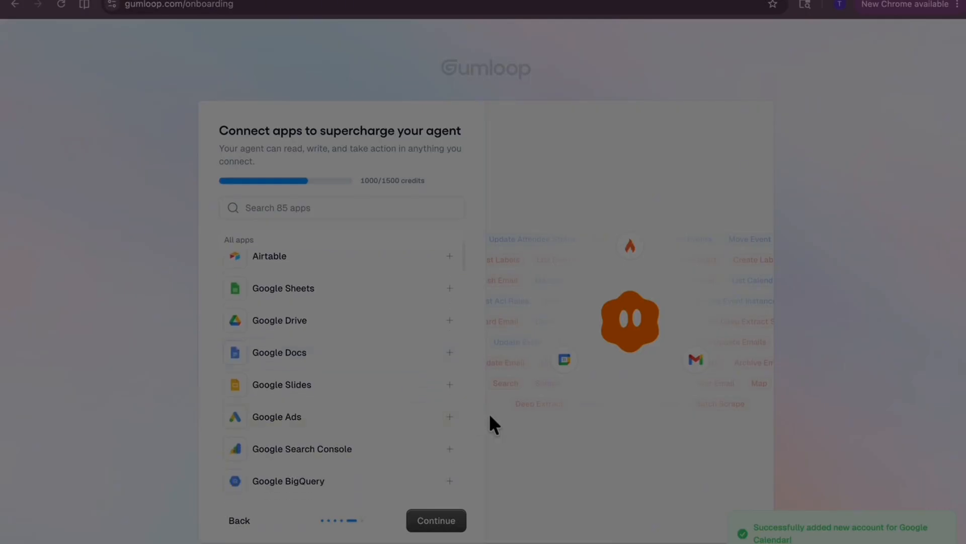
click(425, 521)
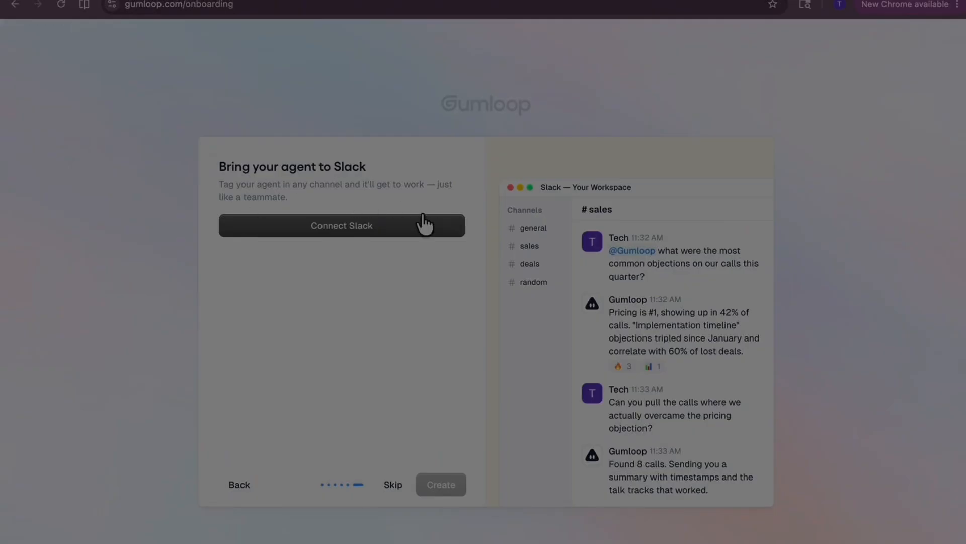
click(392, 485)
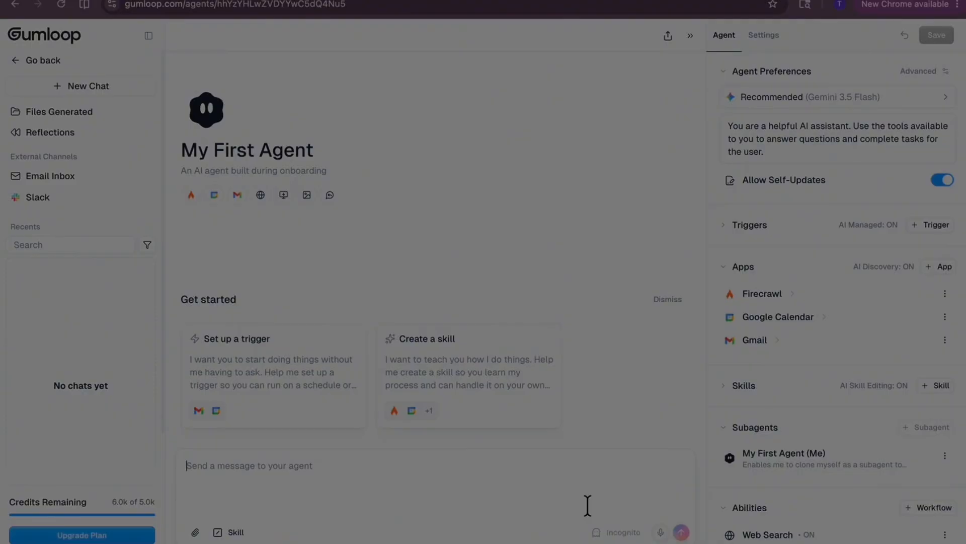
click(586, 494)
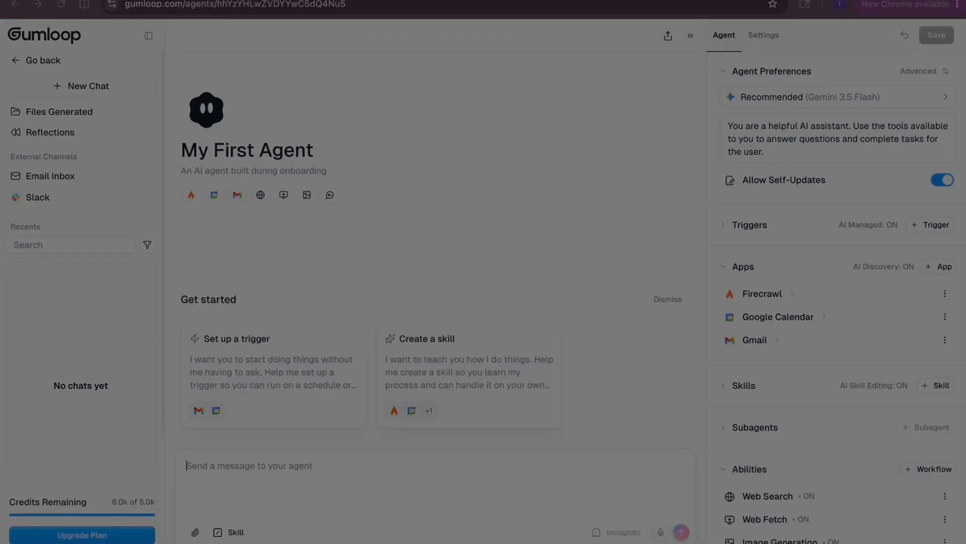
- Open Google Calendar in a new browser tab
key(ctrl+t)
click(919, 39)
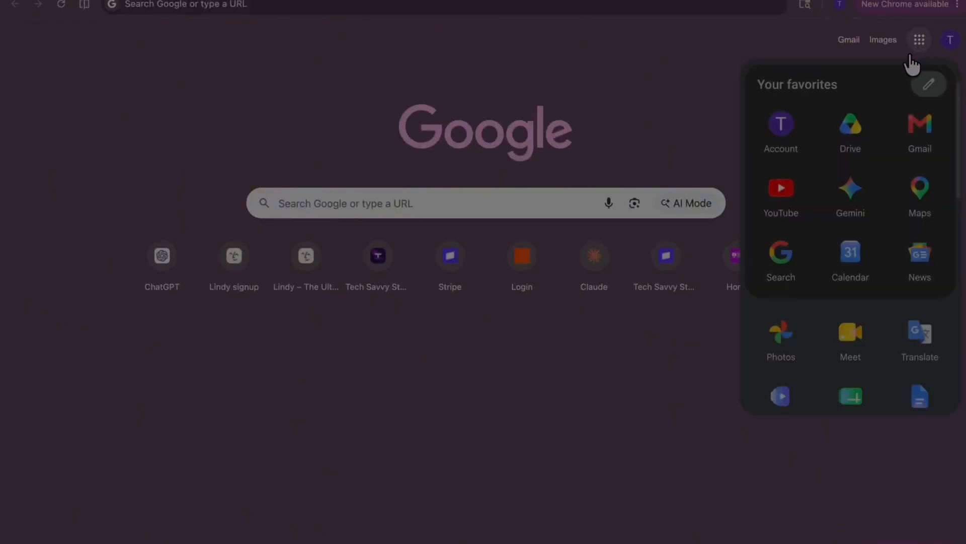
click(857, 261)
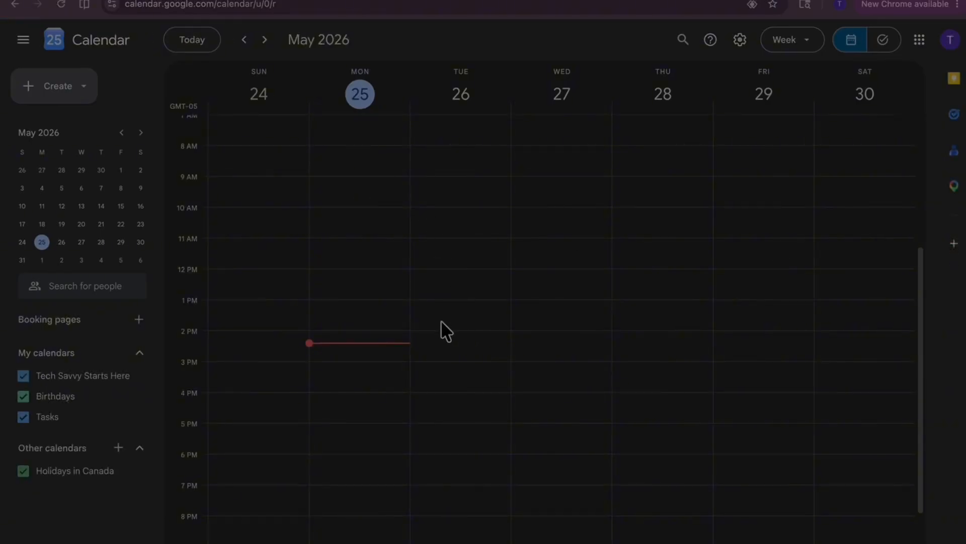
- Draft a 3:00pm–4:00pm event on Monday, May 25 titled "Q3 Content Strategy Review" and paste the Q3 content plan description with its key topics
drag(373, 364, 387, 387)
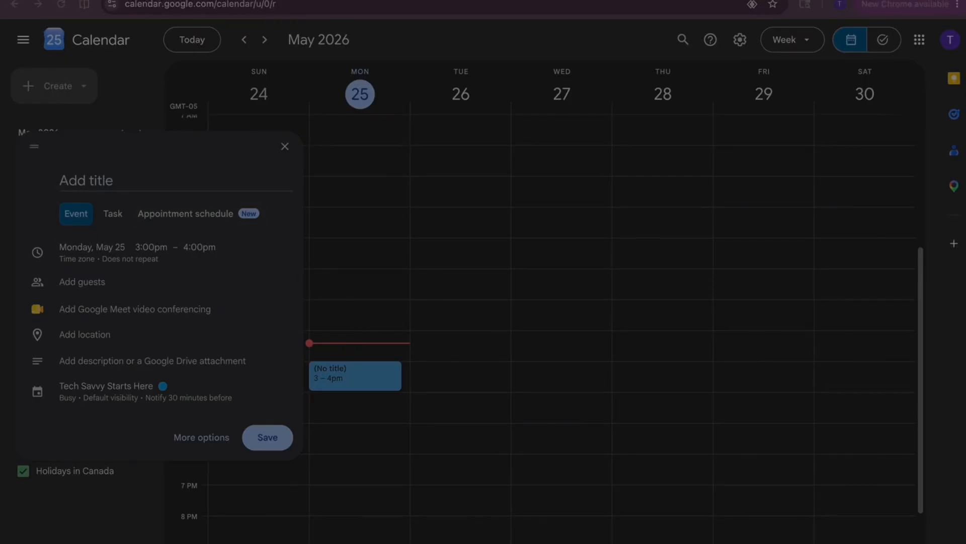
click(167, 177)
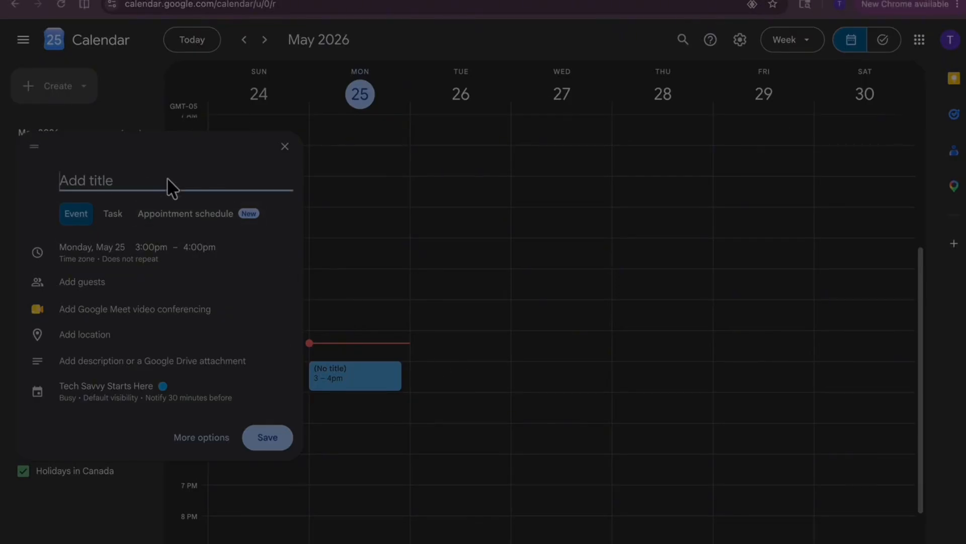
text(Q3 Content Strategy Review)
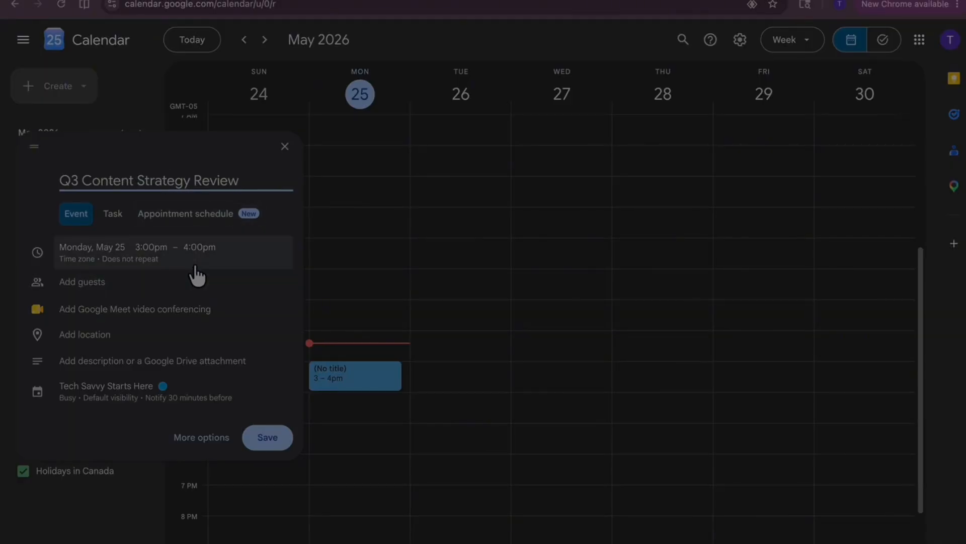
click(151, 360)
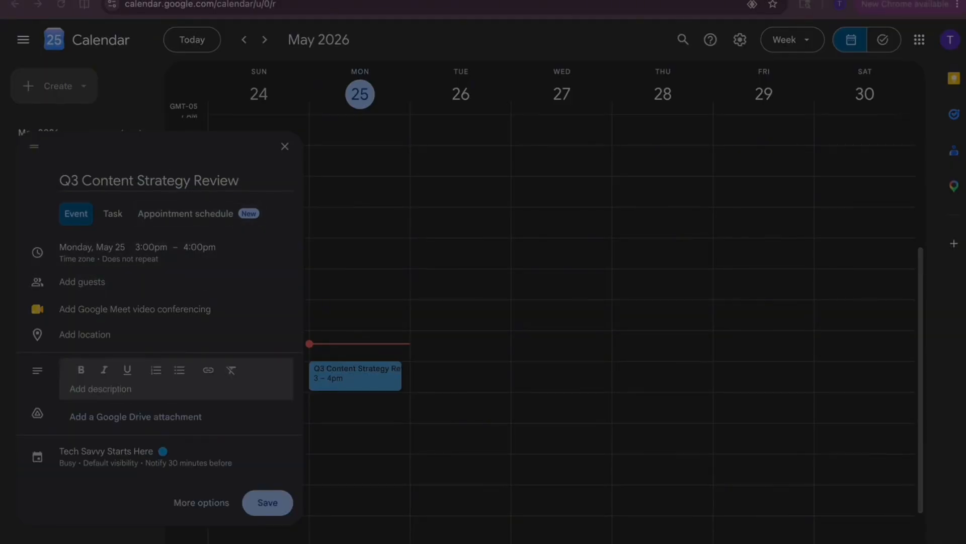
text(Reviewing progress on Q3 content plan.  Key topics: YouTube series performance, newsletter growth, upcoming workshop promotion timeline. Need to align on priorities for the next six weeks and decide whether to bring forward the AI Agents series launch. Sarah to share analytics update.)
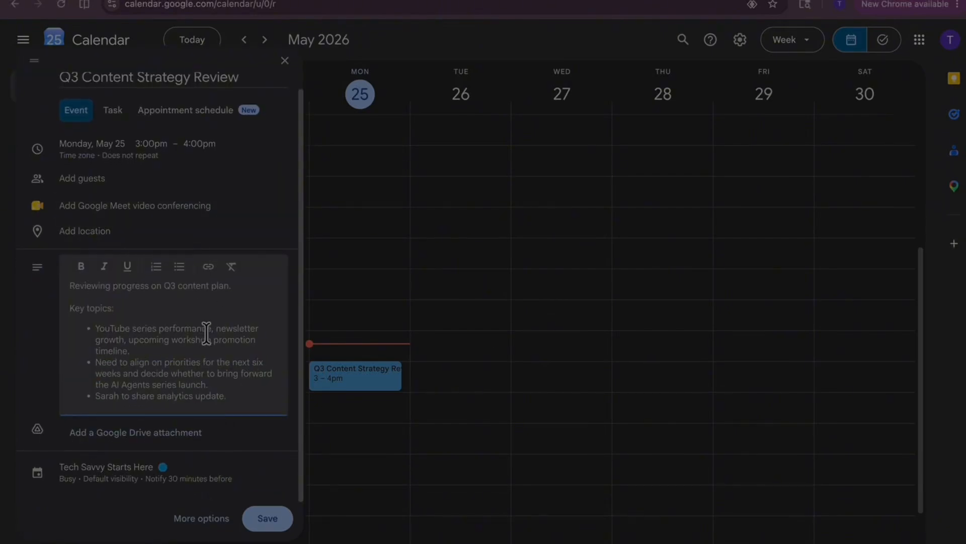
- Add two colleagues as event guests by their e-mail addresses, acknowledging the Google Meet notices
scroll(197, 281, up, 1)
click(118, 196)
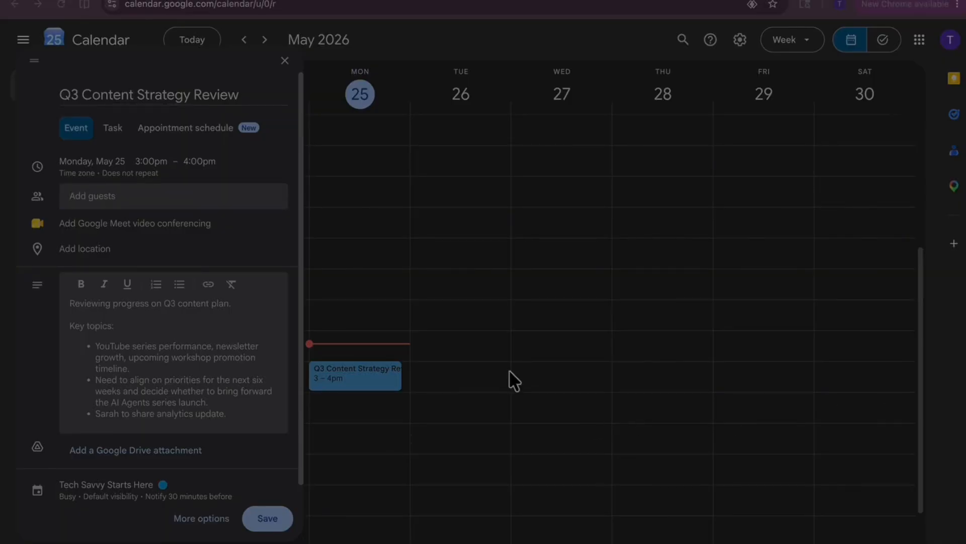
click(133, 201)
key(ctrl+v)
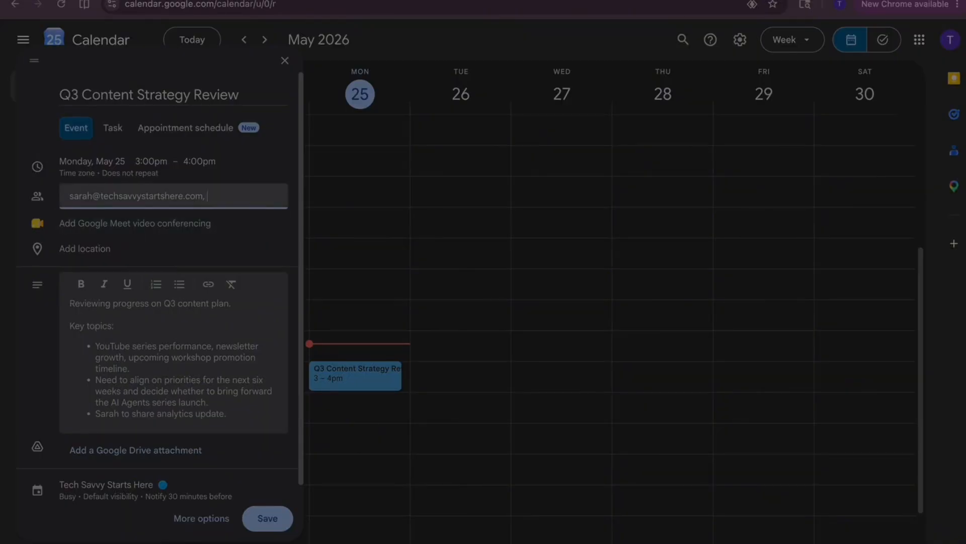
key(Return)
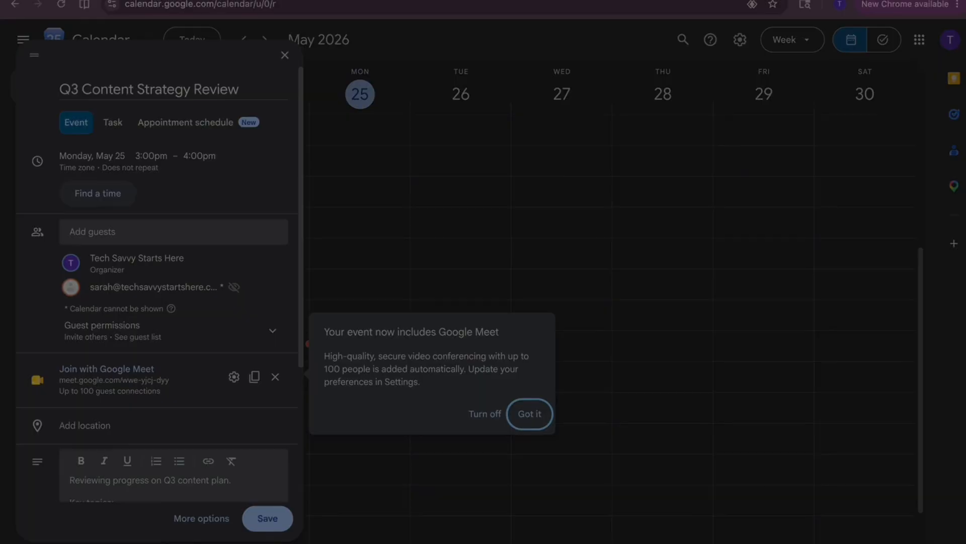
click(528, 419)
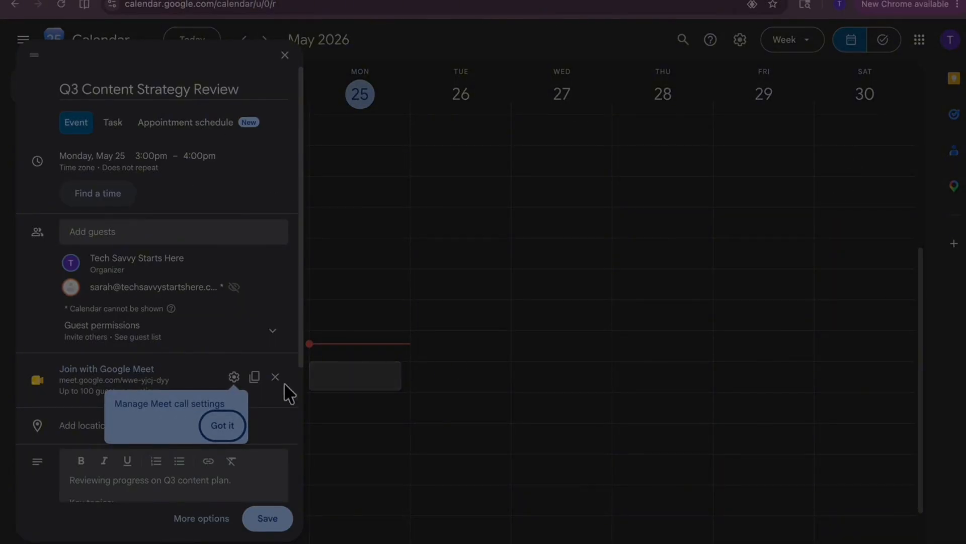
click(220, 424)
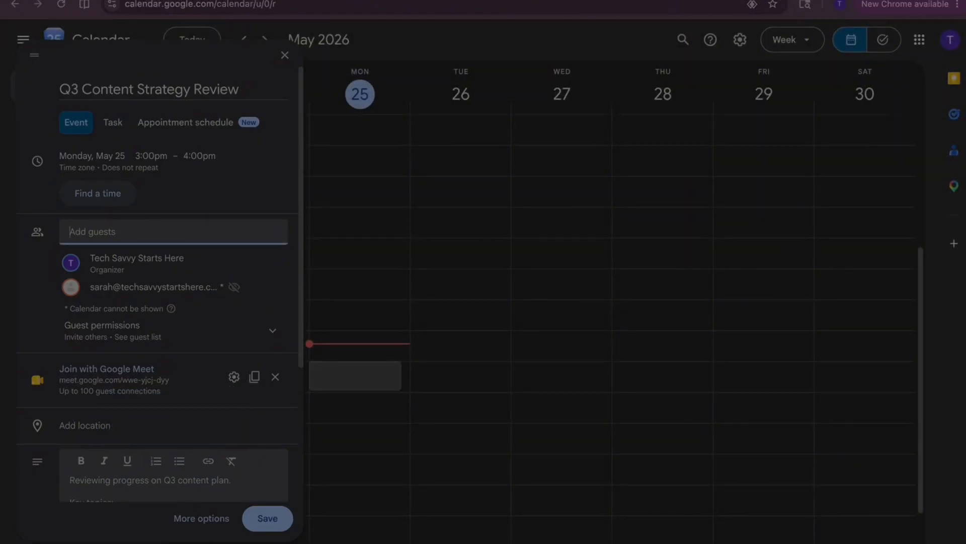
key(ctrl+v)
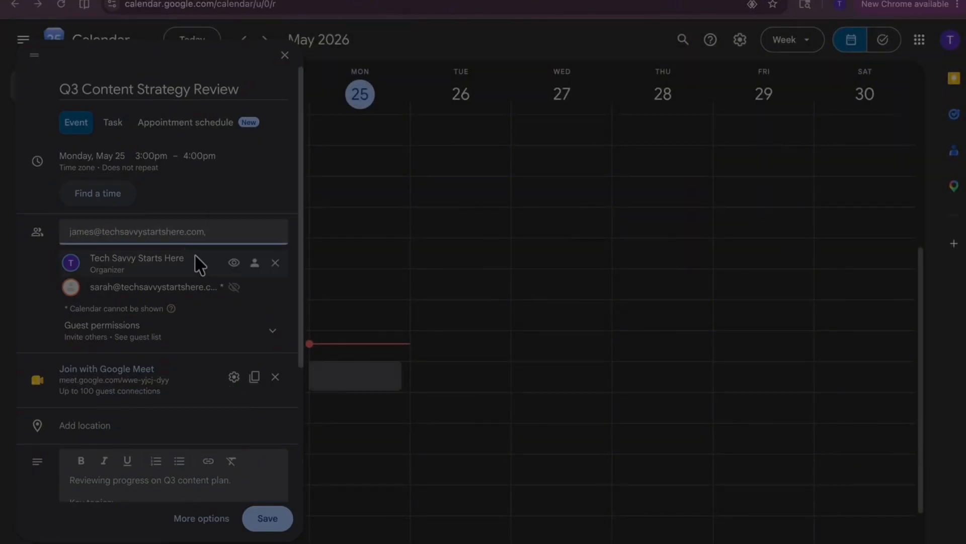
key(Return)
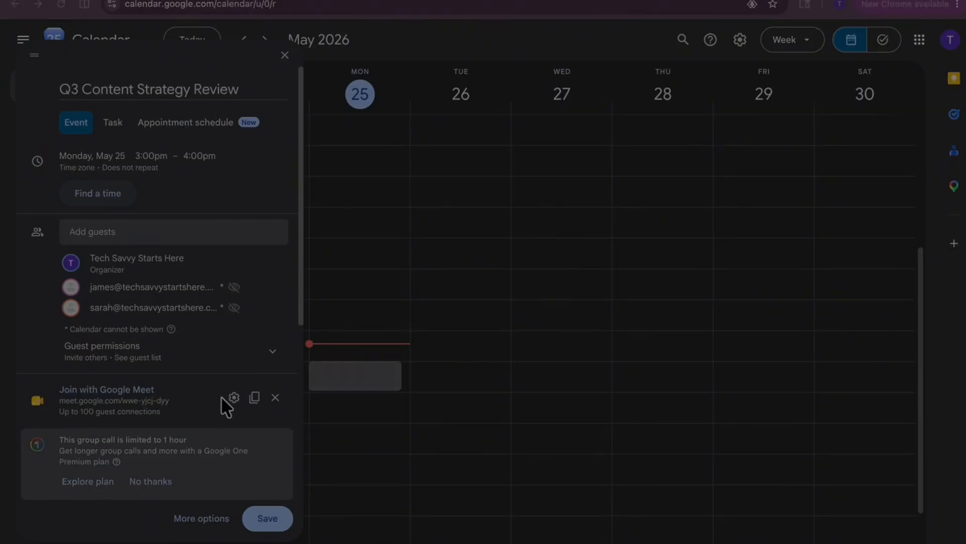
- Add a third colleague as a guest by e-mail address, and save the event with invitation e-mails sent to the guests
click(174, 244)
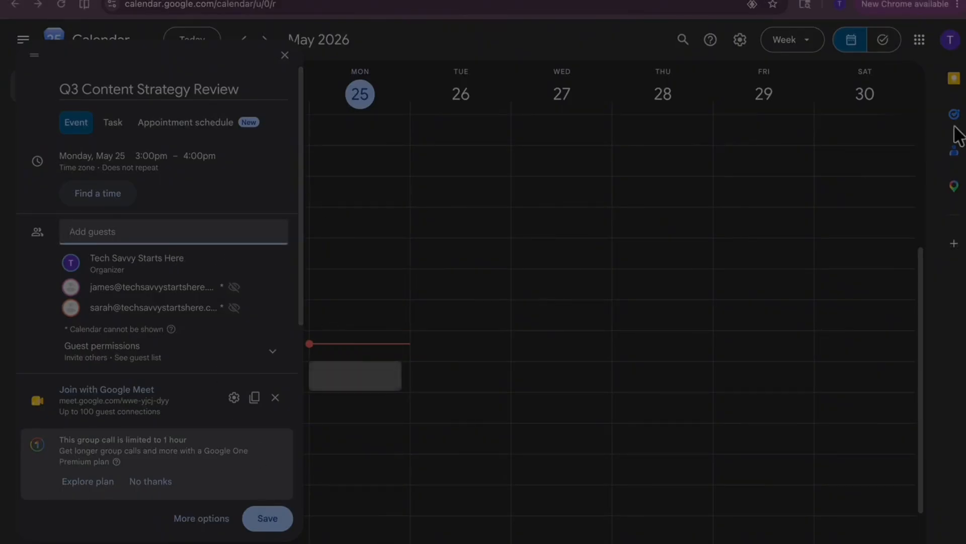
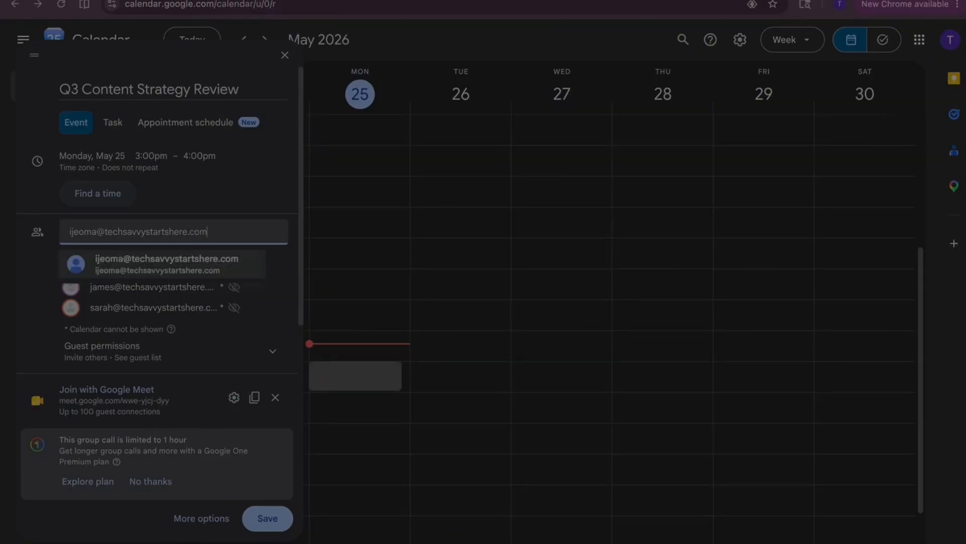
click(215, 272)
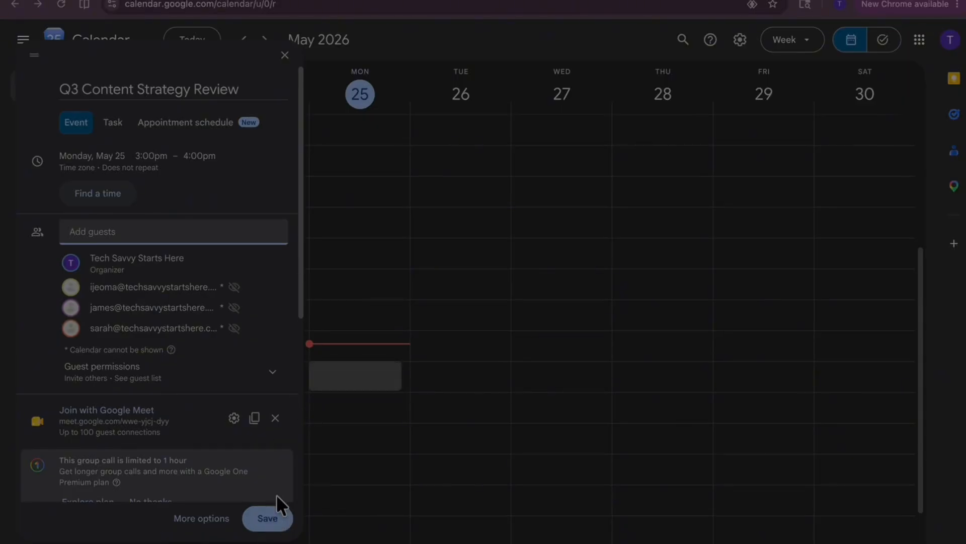
click(269, 519)
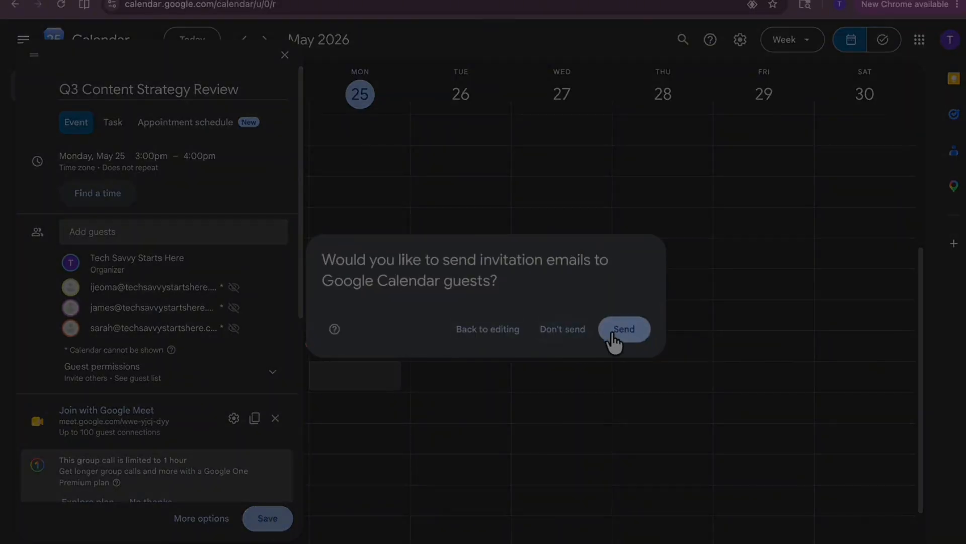
click(573, 332)
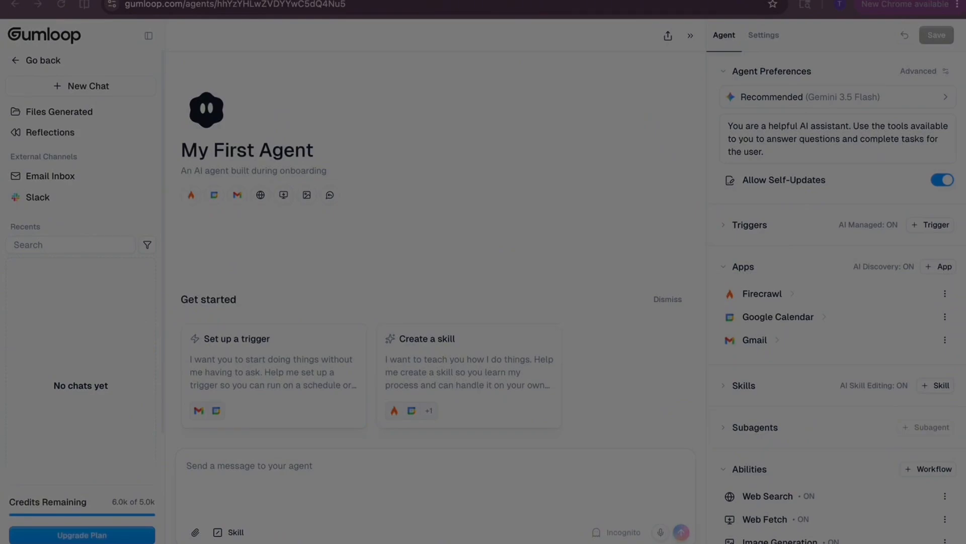
- In the Gumloop agent chat, paste the meeting prep assistant prompt and add a final line asking to send the brief to my email
text(You are a meeting prep assistant. Based on the upcoming calendar event, create a short meeting prep brief.  Your brief should include: What this meeting is likely about, in one sentence Who is attending Two to three things to consider or prepare before the meeting Any questions worth raising Keep it short and practical. No more than six to eight lines.)
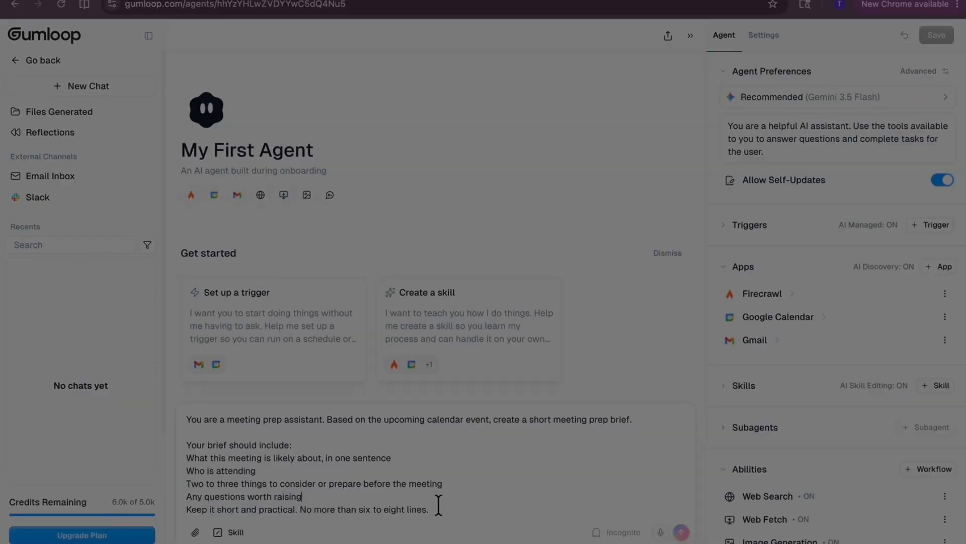
key(shift+Return)
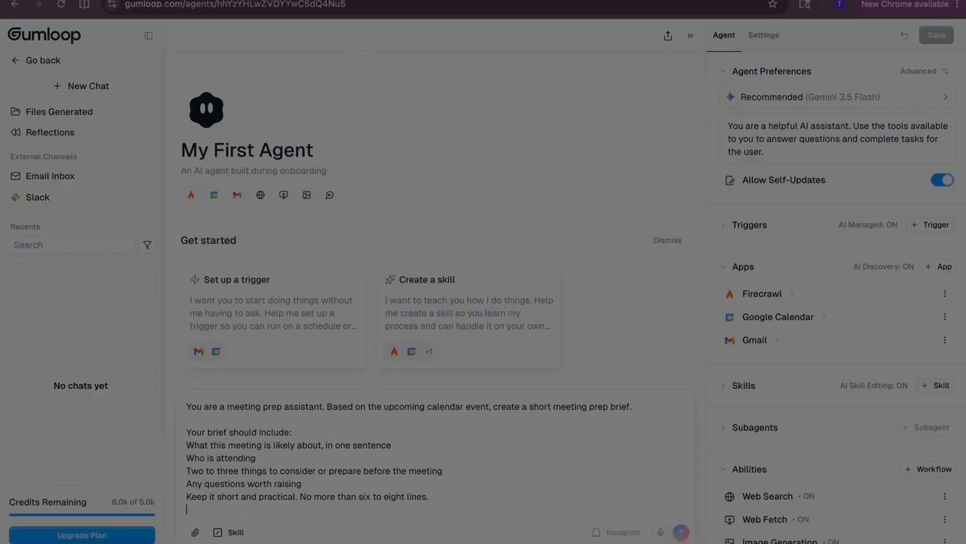
text(send)
text( it to teh emai)
key(BackSpace)
key(BackSpace)
key(BackSpace)
key(BackSpace)
key(BackSpace)
key(BackSpace)
key(BackSpace)
key(BackSpace)
key(BackSpace)
key(BackSpace)
key(BackSpace)
key(BackSpace)
key(BackSpace)
text(the breif to my email)
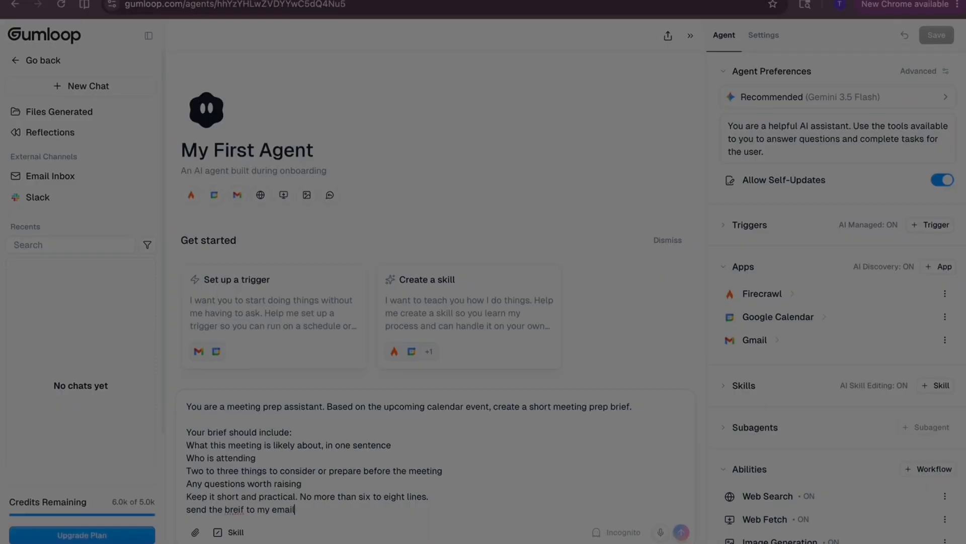
text(.)
- Correct the added line to read "send the brief to my email." and submit the prompt to the agent
key(BackSpace)
key(BackSpace)
text(ief)
key(End)
click(682, 533)
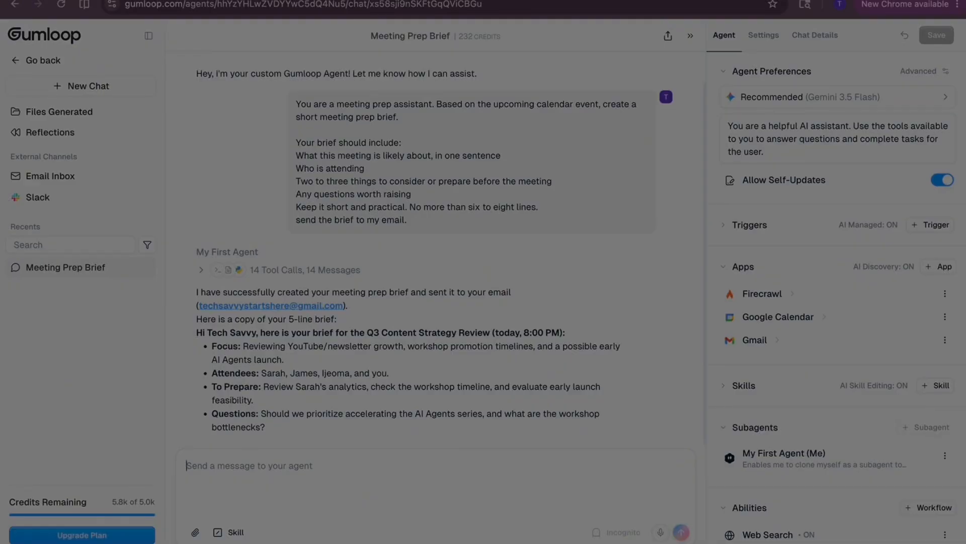
- Open Gmail in a new browser tab and open the "Meeting Prep: Q3 Content Strategy Review" e-mail
key(super+t)
click(846, 41)
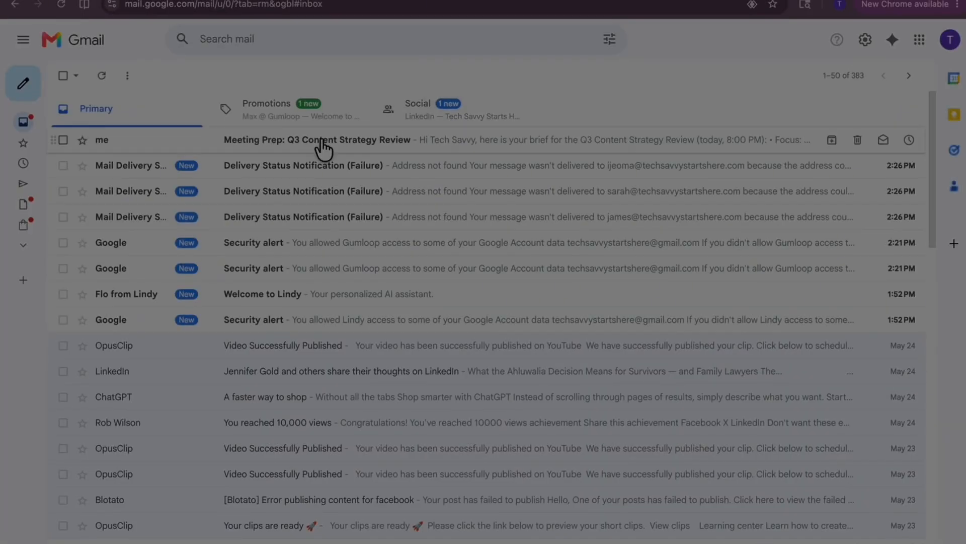
click(319, 138)
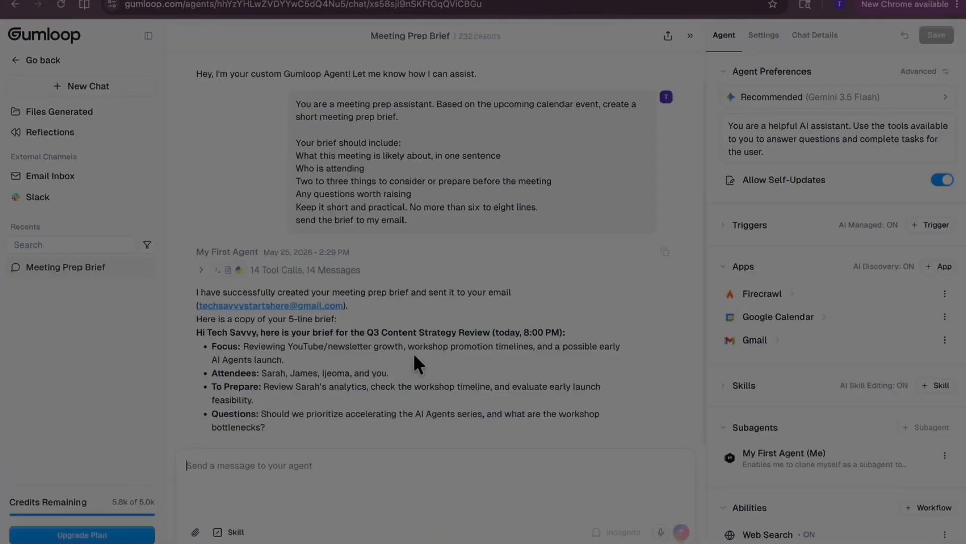
scroll(418, 347, up, 1)
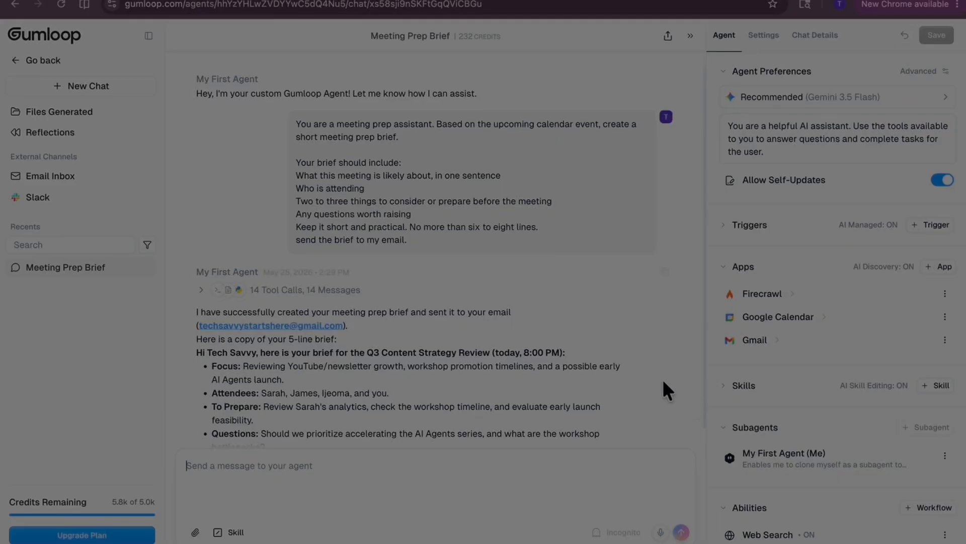
scroll(662, 379, down, 1)
scroll(661, 376, up, 1)
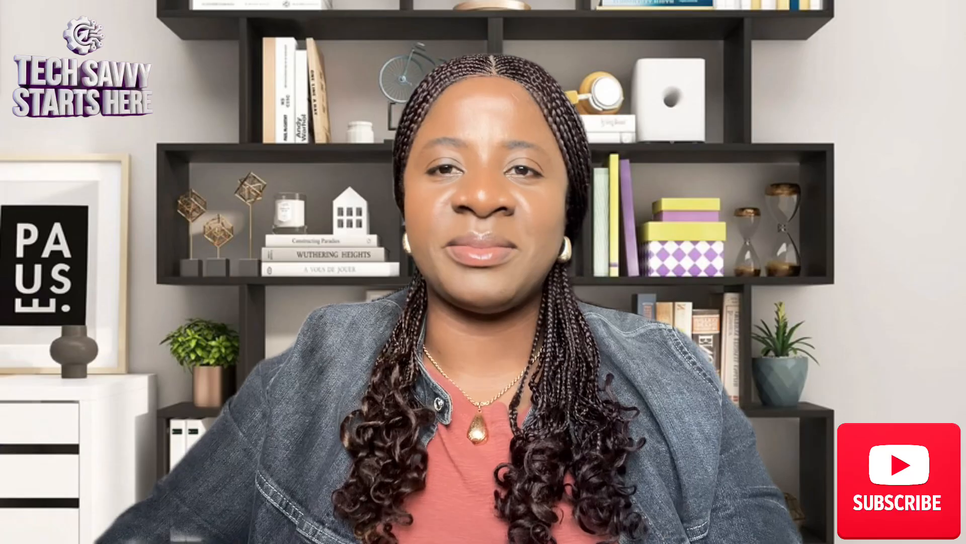